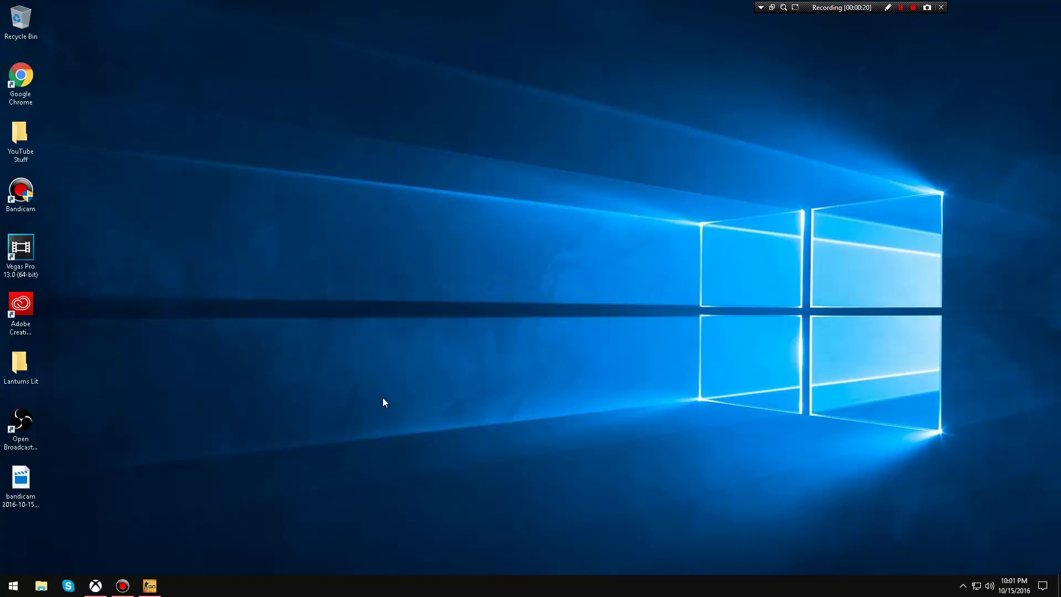
- Launch Steam and turn off 'Enable the Steam Overlay while in-game' in In-Game settings
left_click(13, 587)
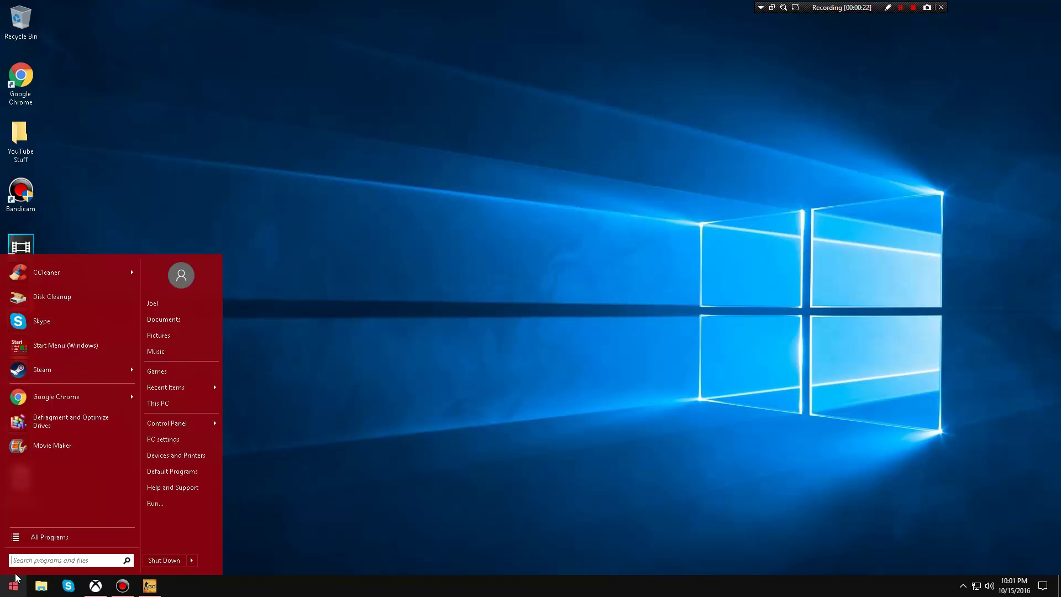
left_click(66, 370)
left_click(15, 10)
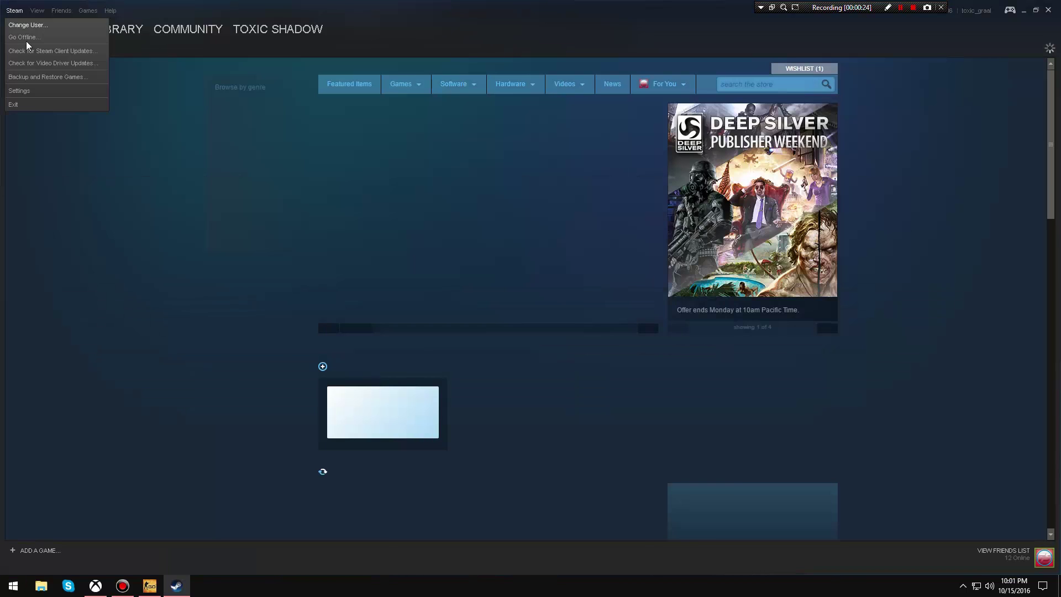
left_click(35, 86)
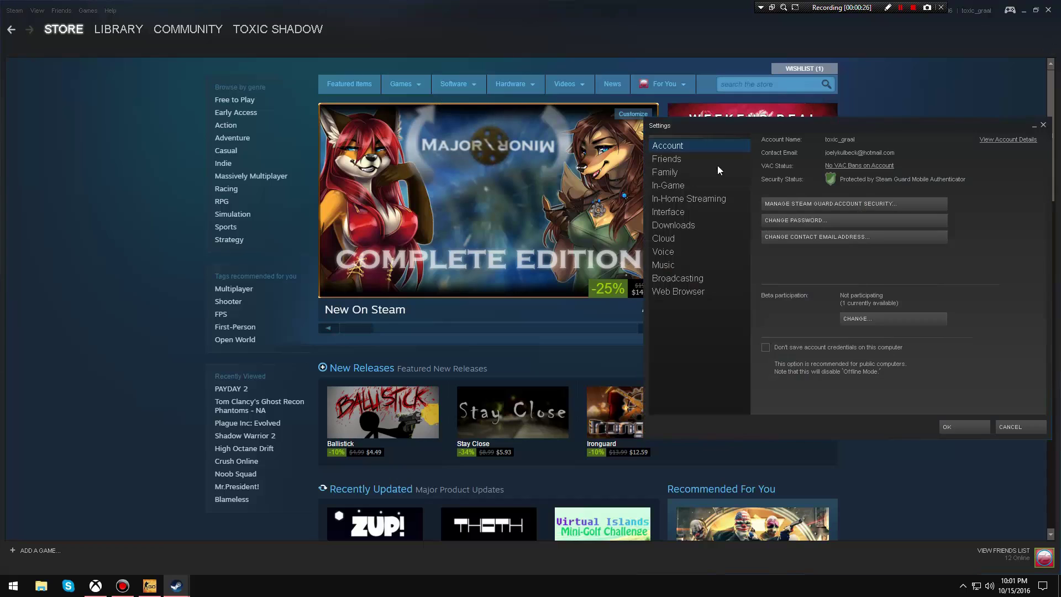
left_click(668, 185)
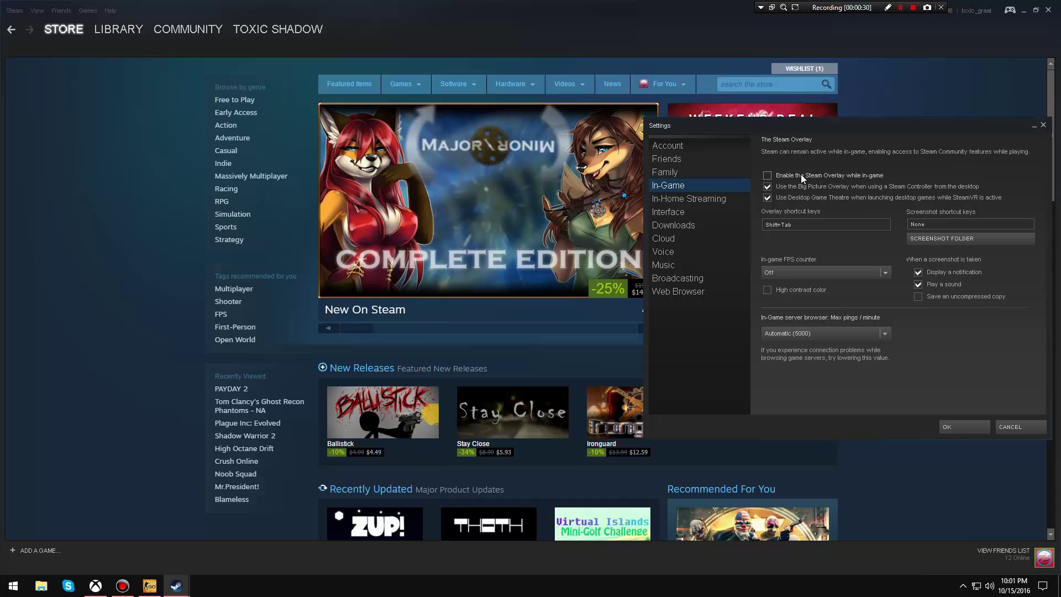
left_click(1007, 426)
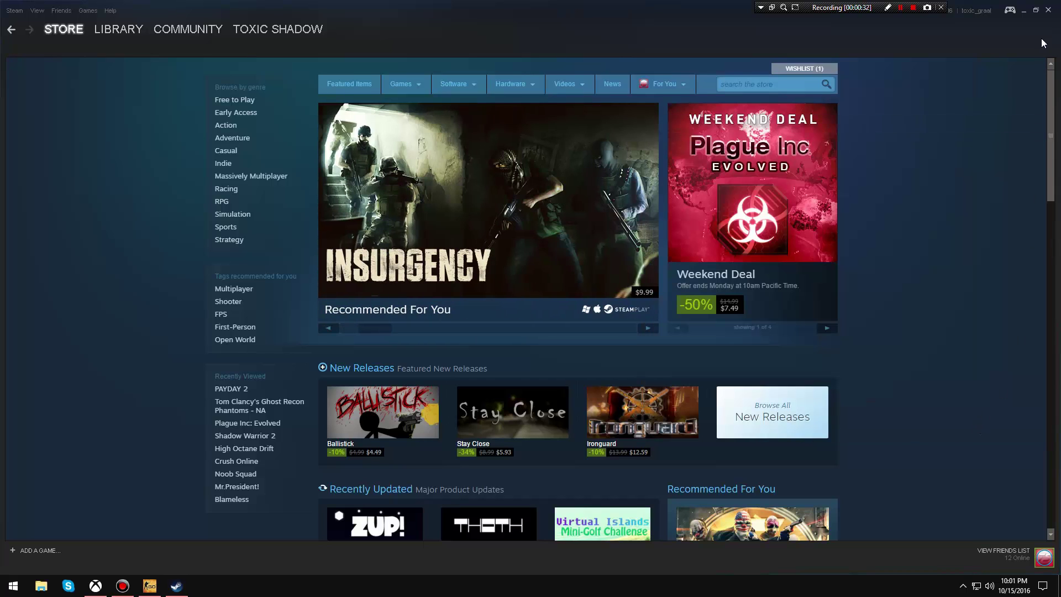
- Close Steam and launch the Xbox app from the Start menu
left_click(1049, 10)
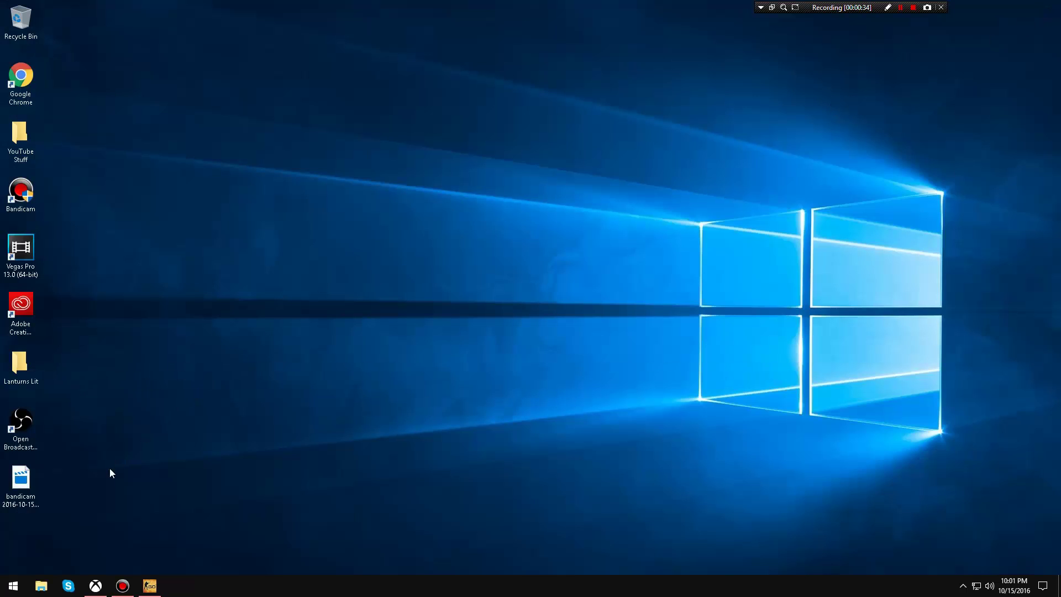
left_click(14, 586)
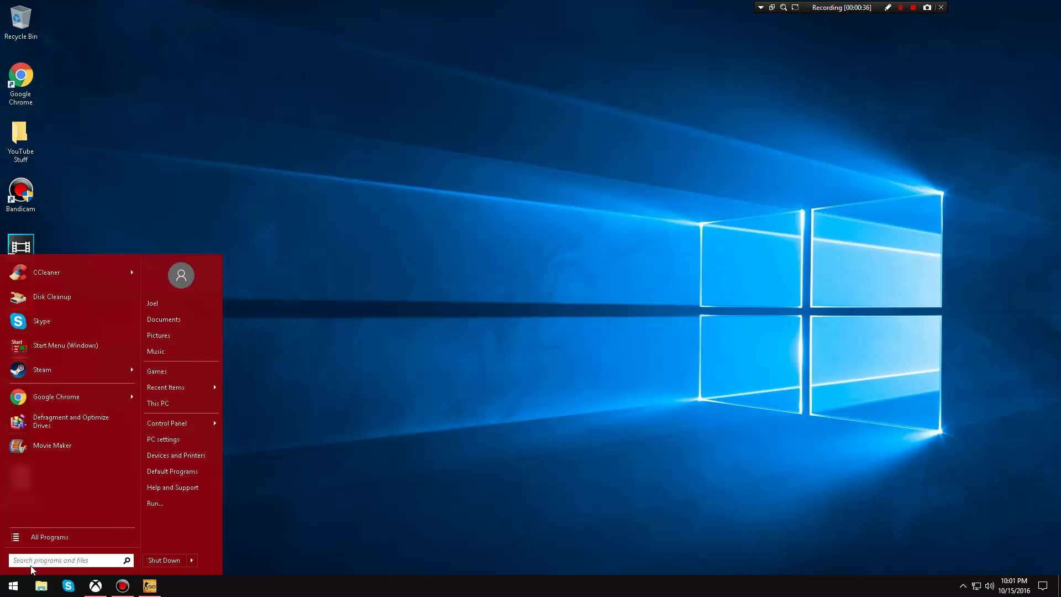
type("xbox")
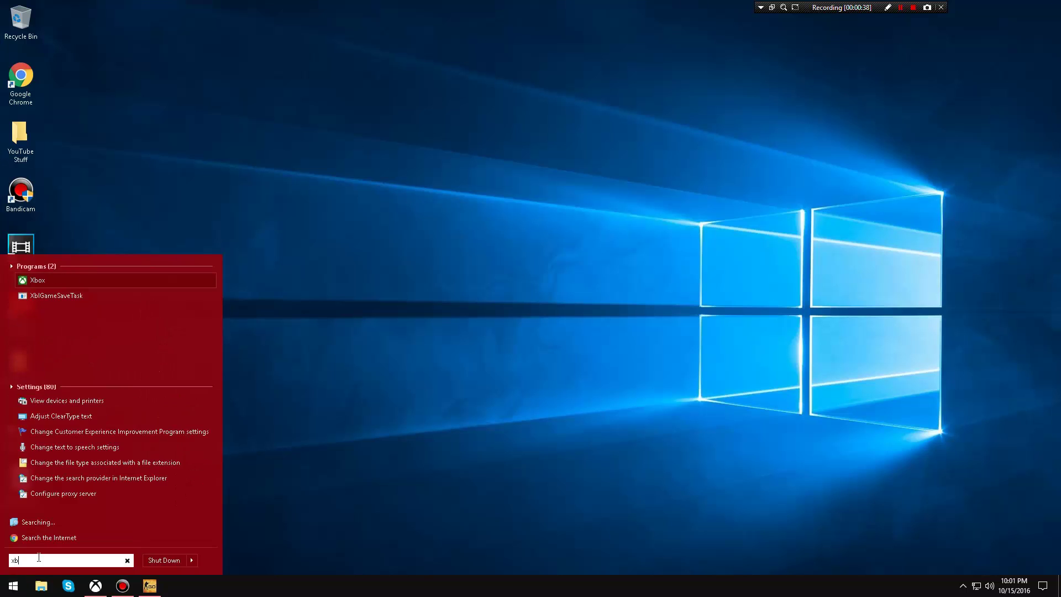
left_click(38, 281)
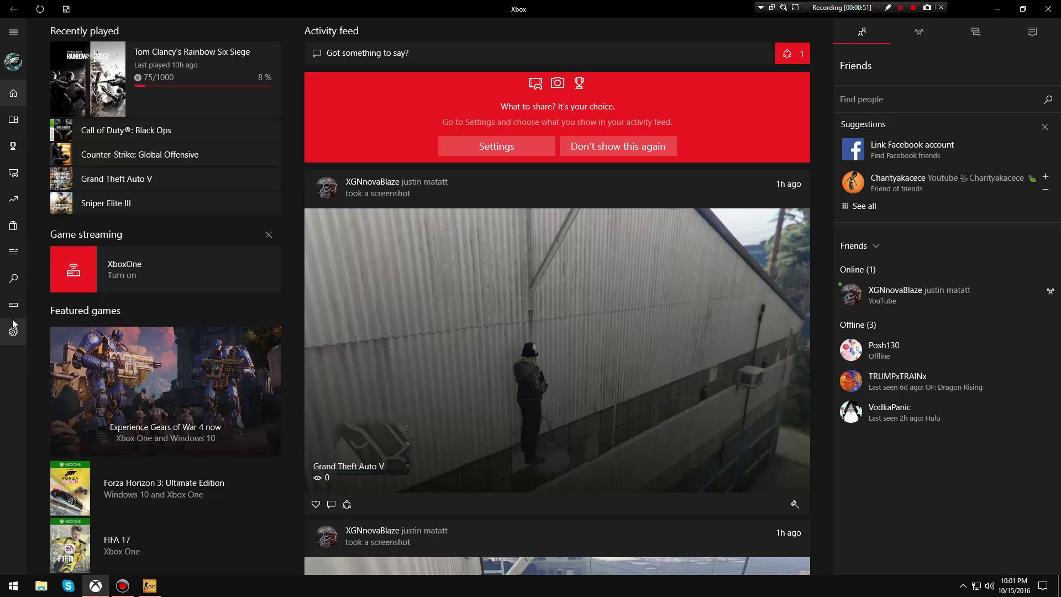
- Set 'Record game clips and screenshots using Game DVR' to Off in Xbox app settings
left_click(17, 335)
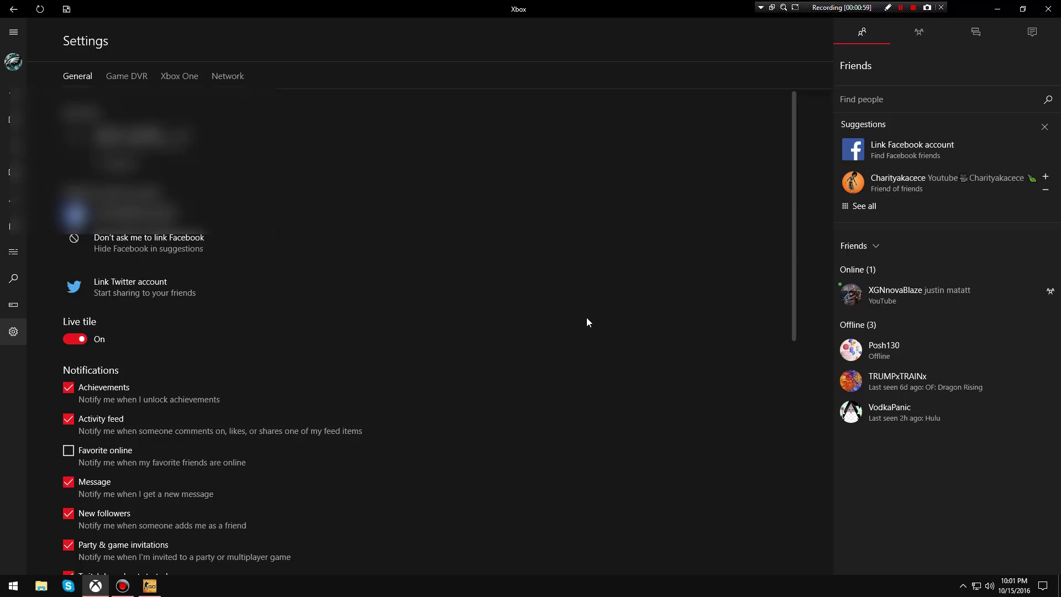
left_click(133, 76)
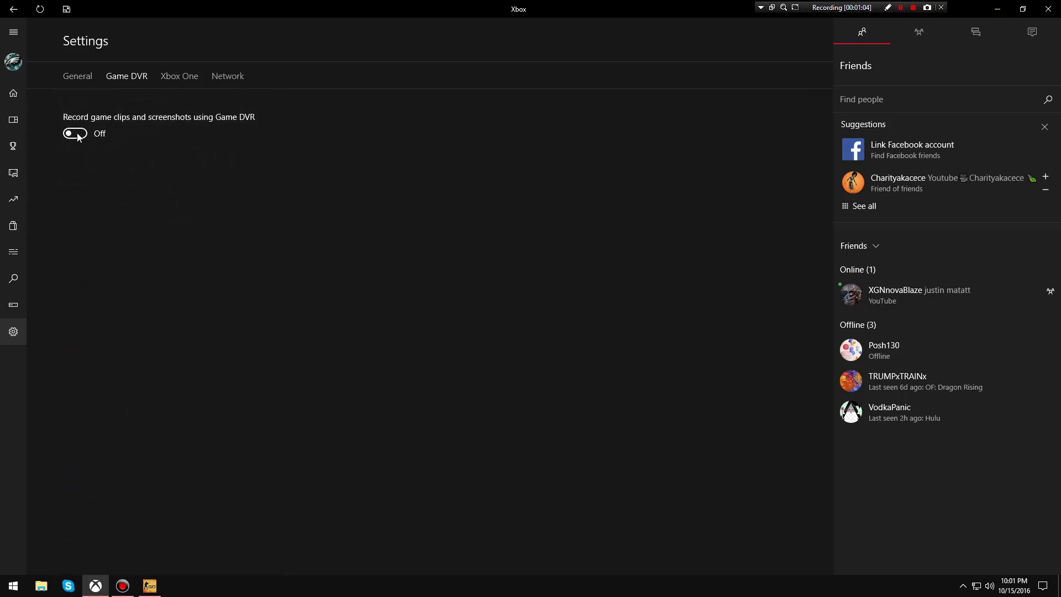
left_click(76, 134)
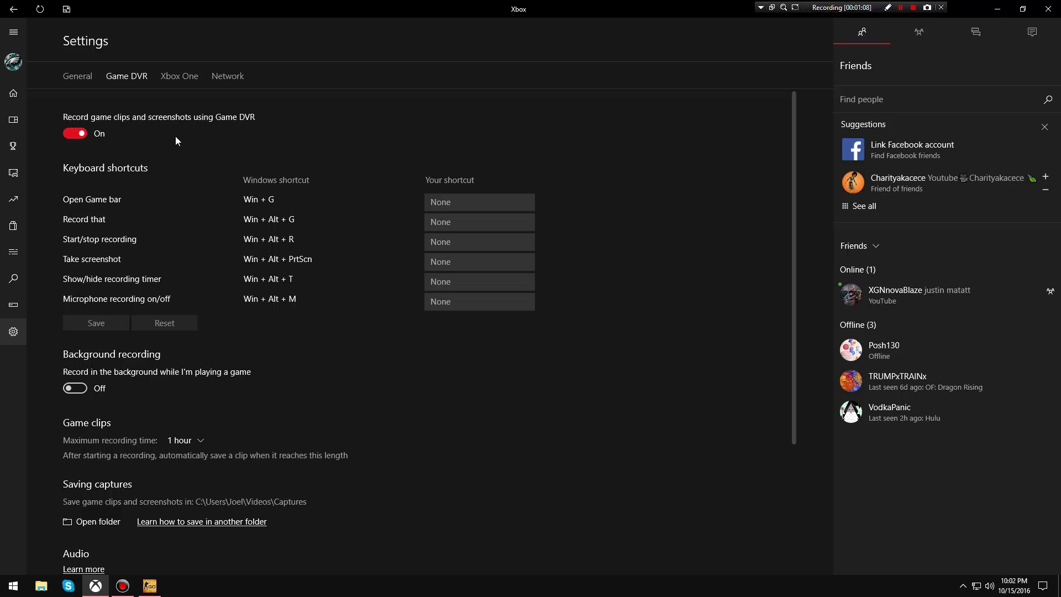
left_click(75, 133)
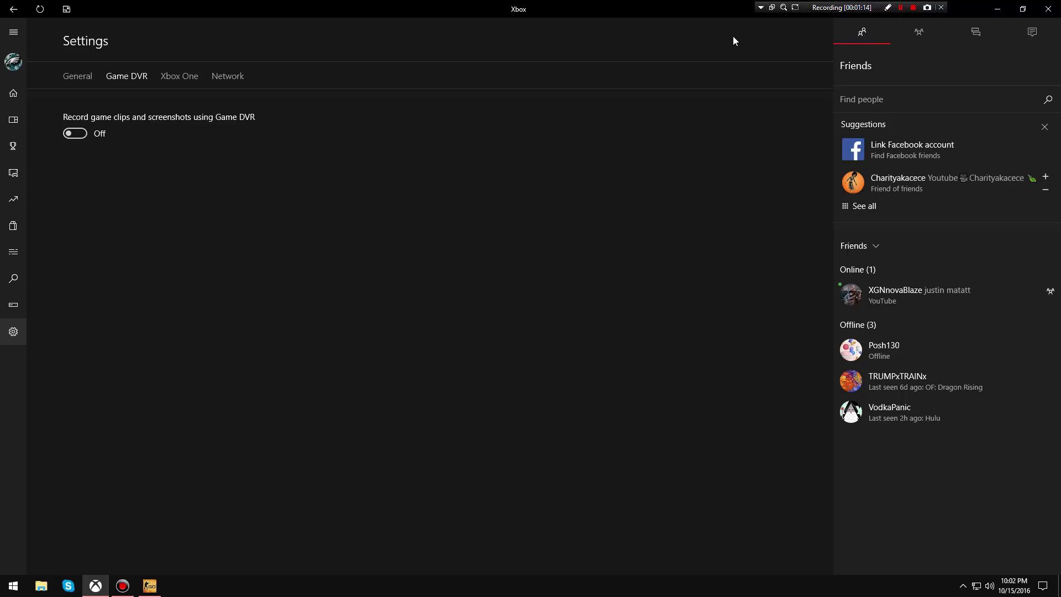
- Close the Xbox app, join the Terrorist team in CS:GO and buy a Desert Eagle
left_click(1048, 8)
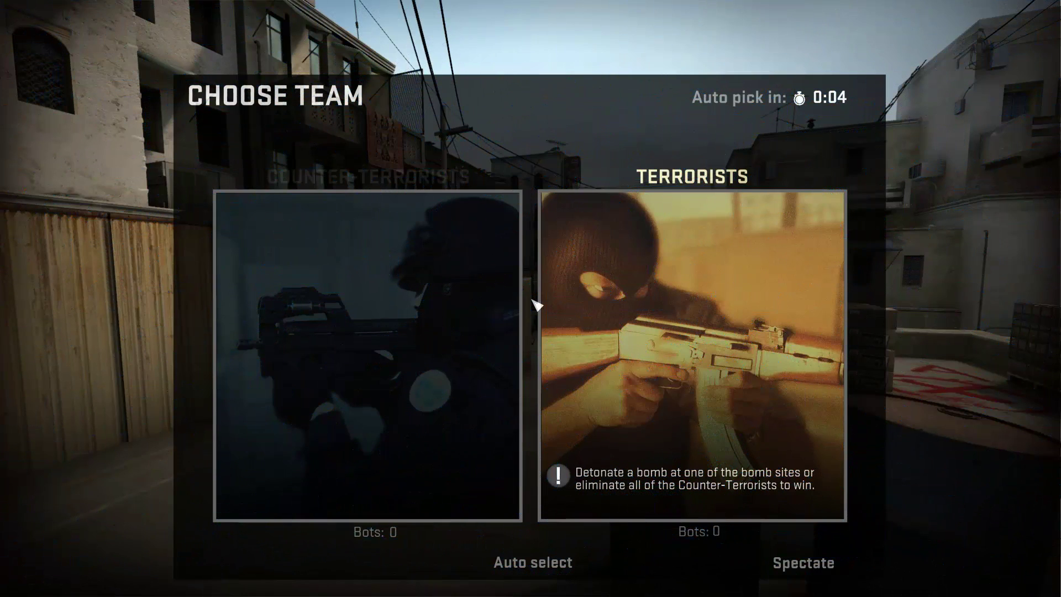
left_click(645, 320)
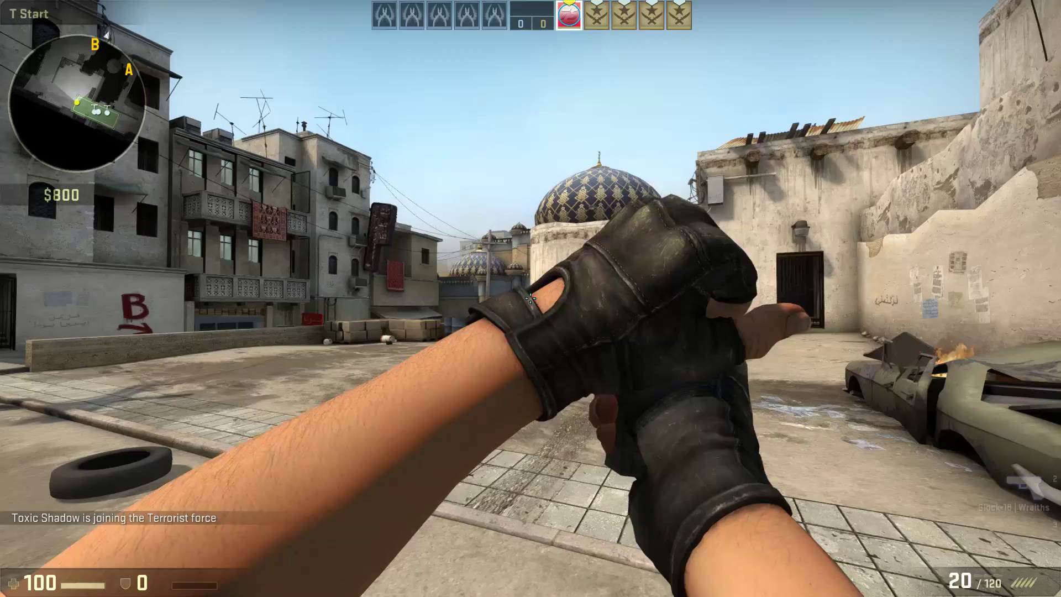
key("b")
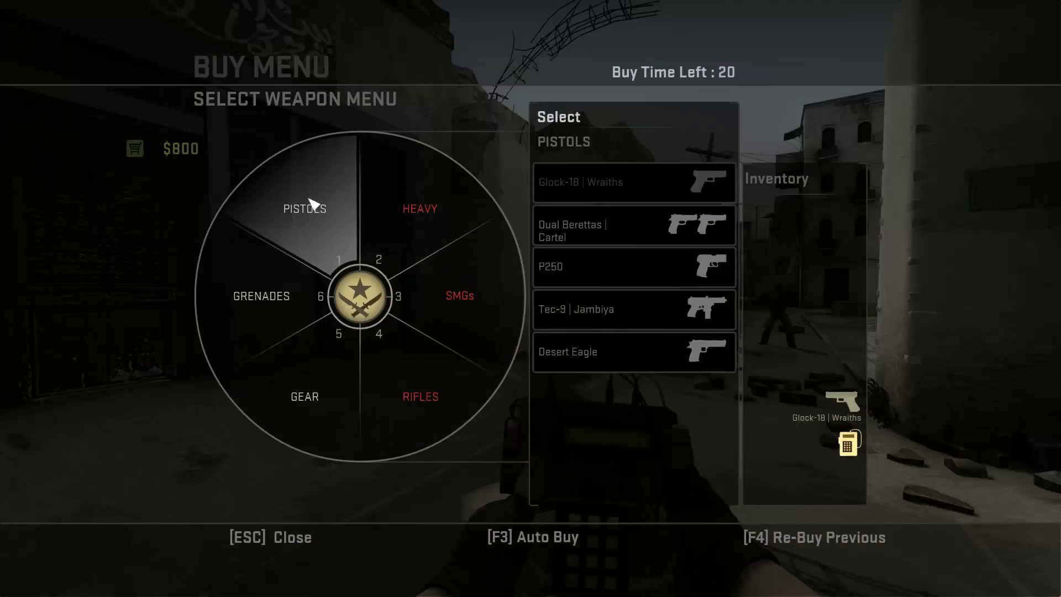
left_click(315, 209)
left_click(324, 410)
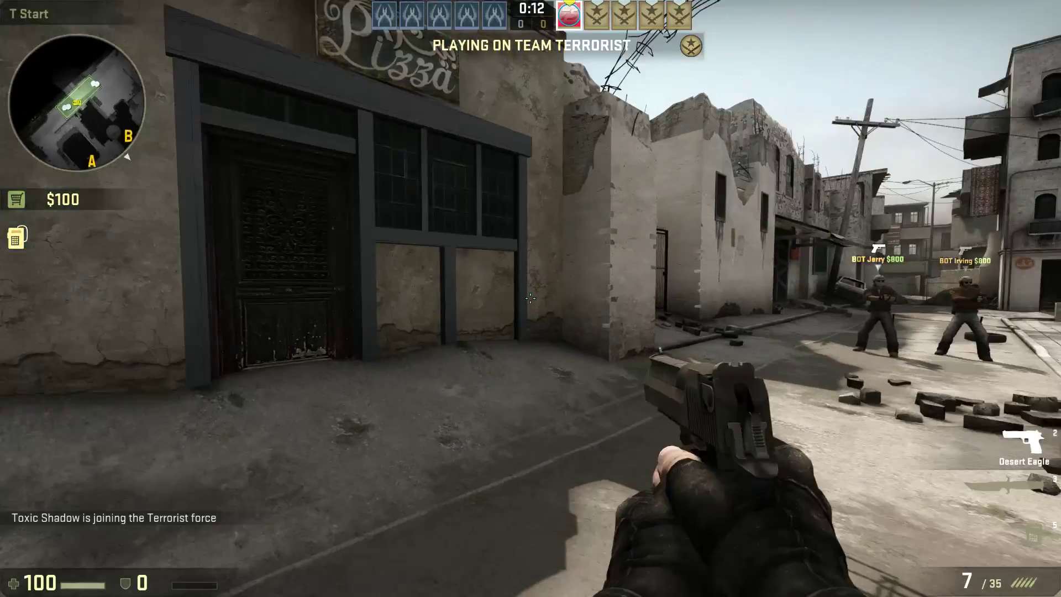
key("3")
- Run from spawn through Long toward Top of Mid, swapping between knife and Desert Eagle
key("w")
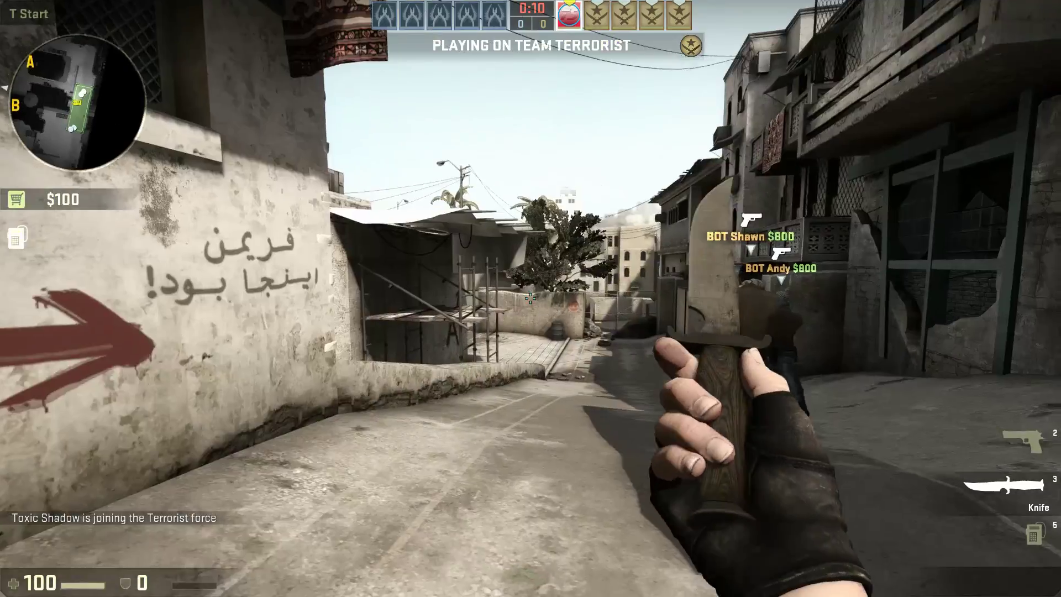
key("w")
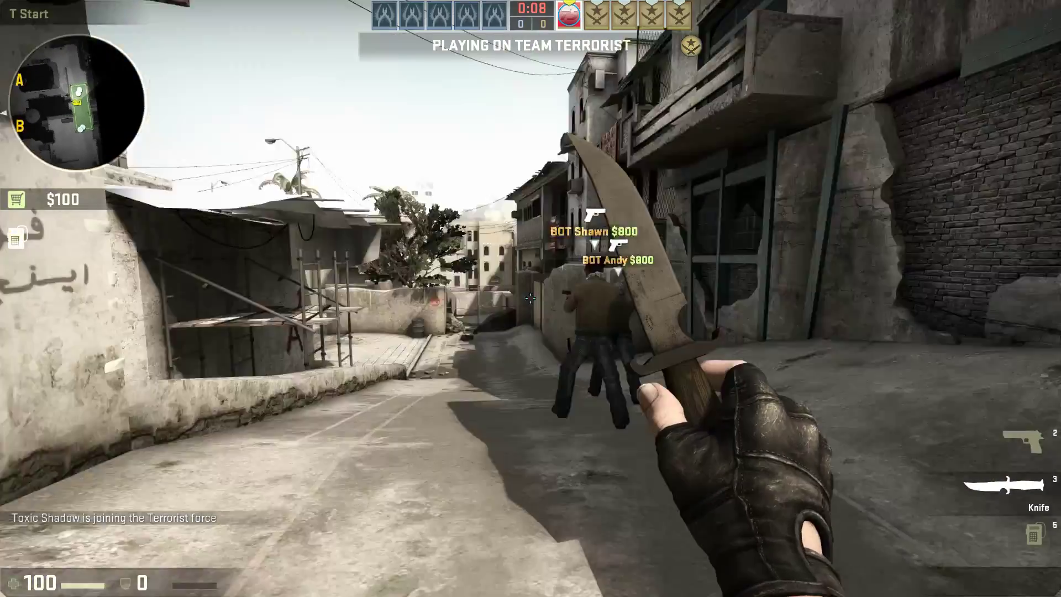
key("w")
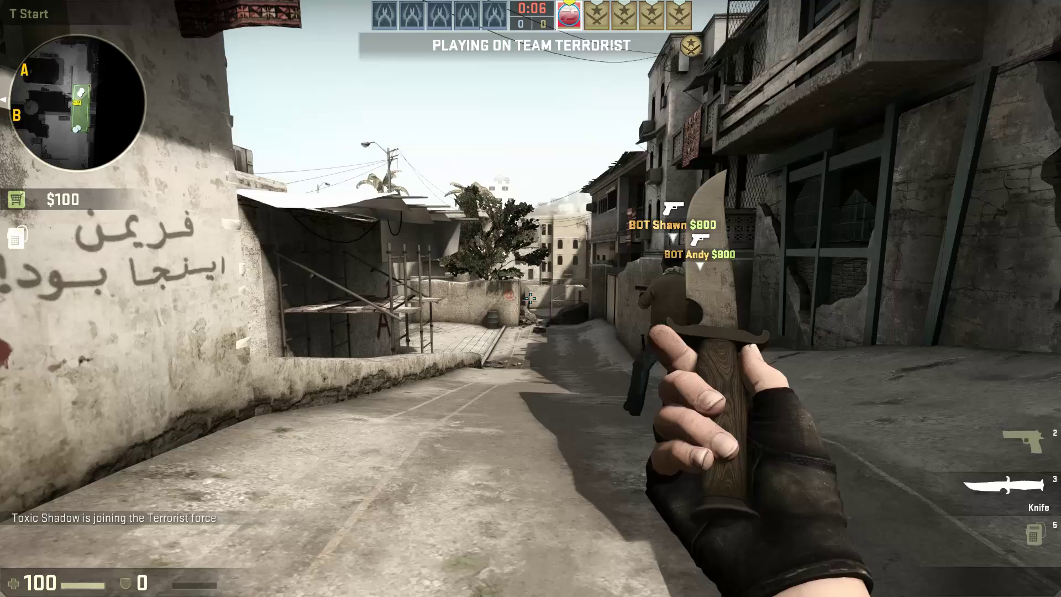
key("w")
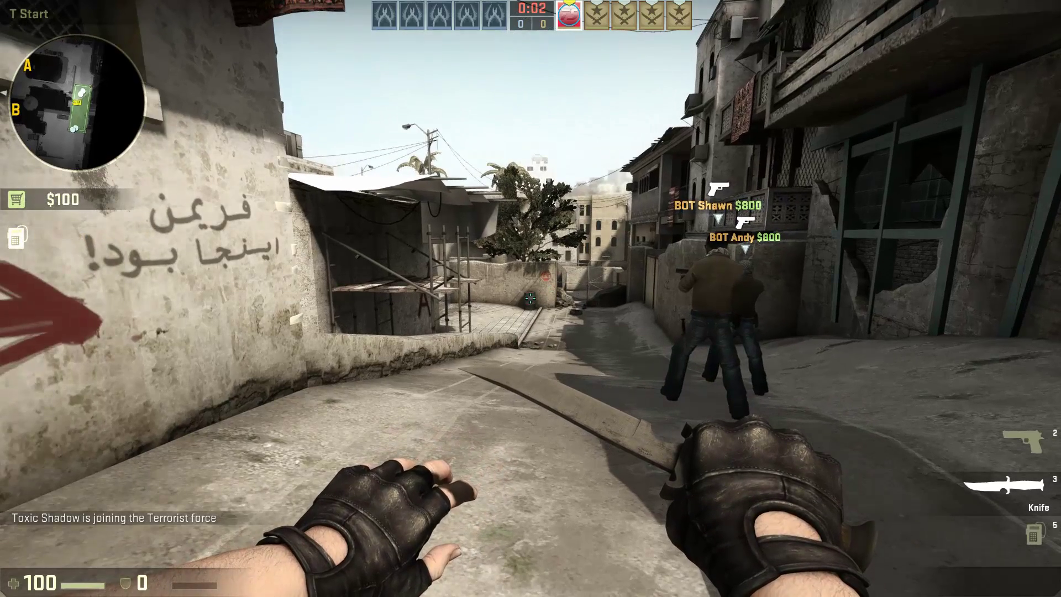
key("w")
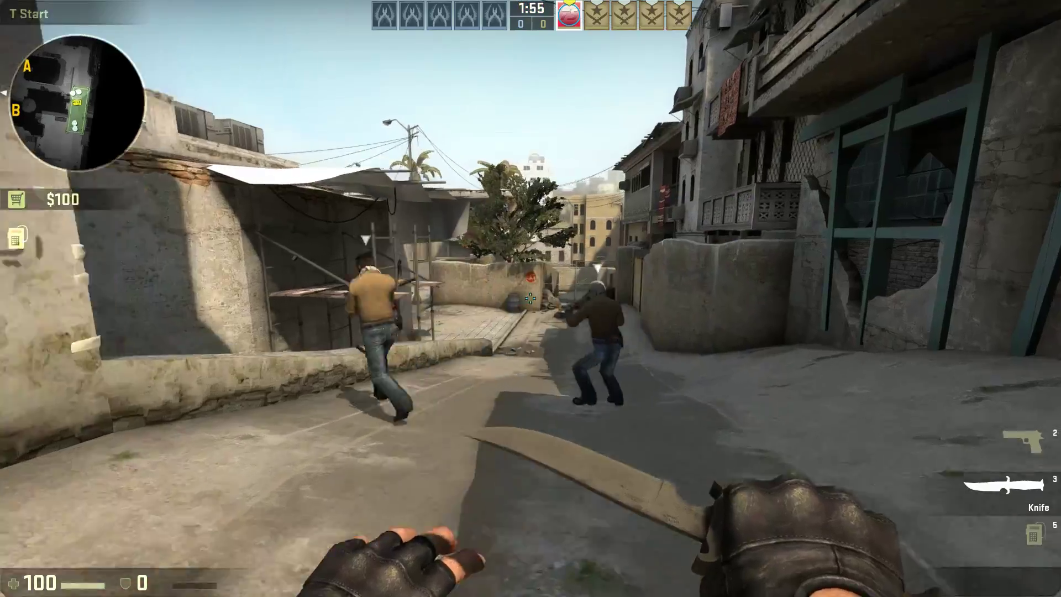
key("w")
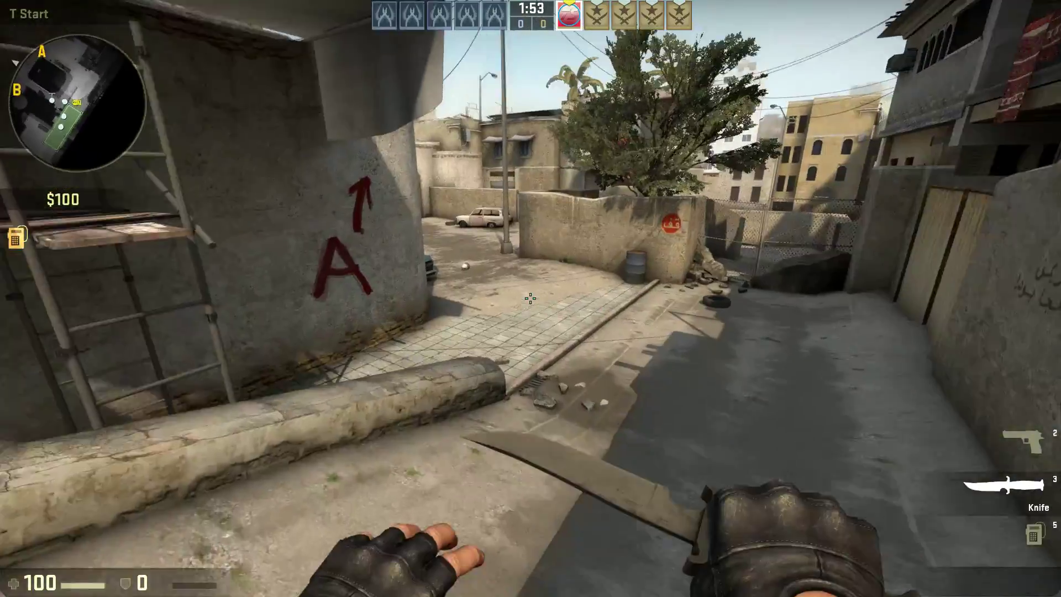
key("2")
key("w")
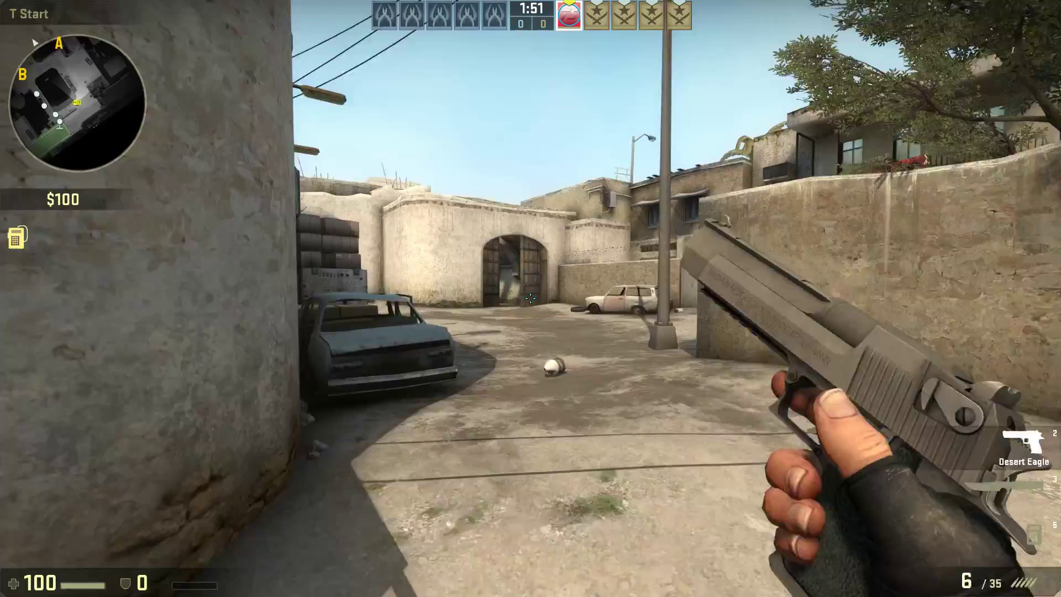
key("w")
key("3")
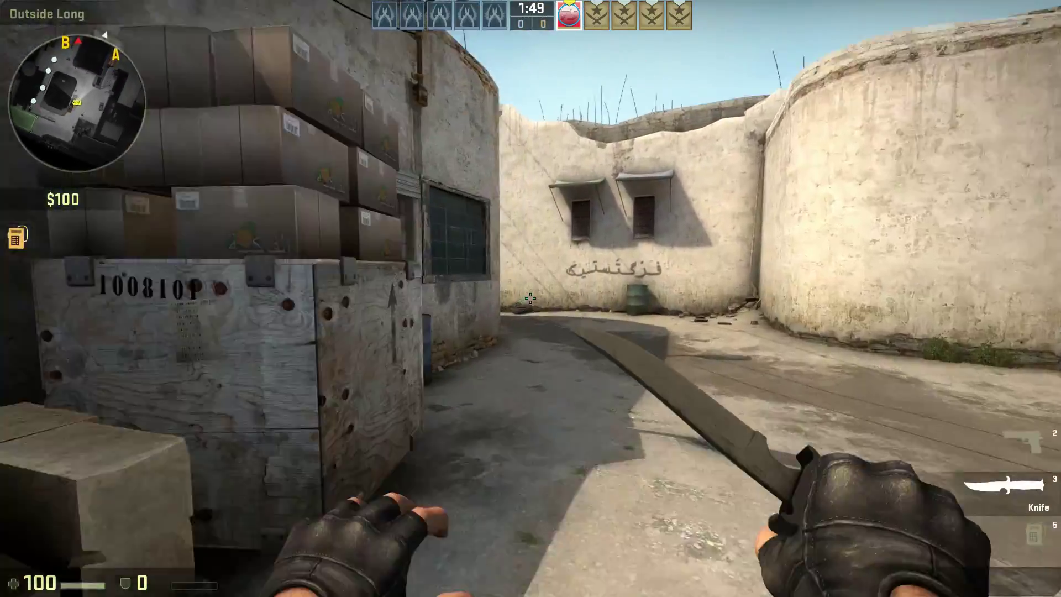
key("w")
key("2")
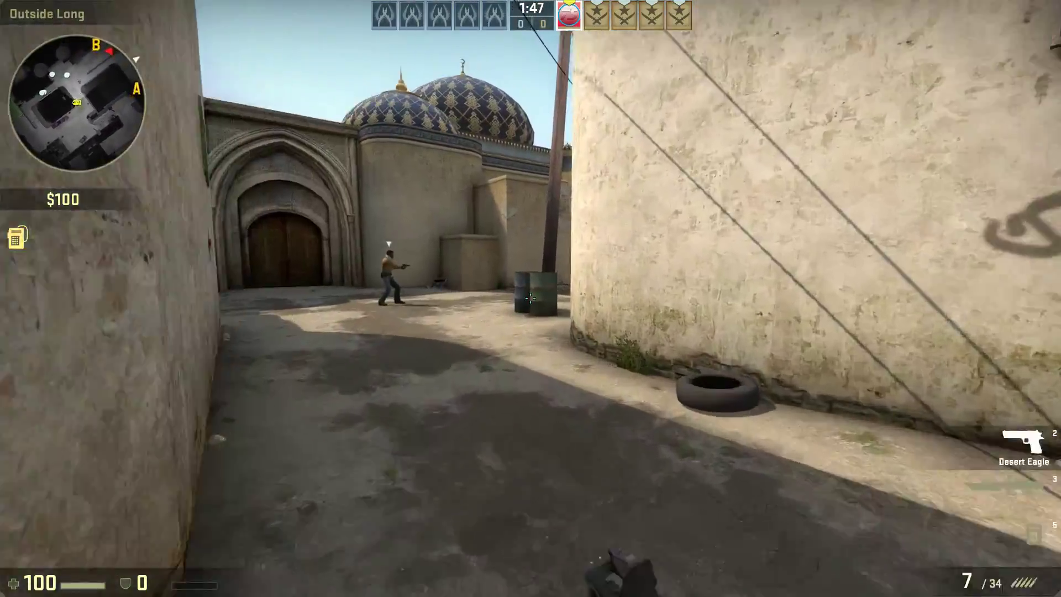
key("w")
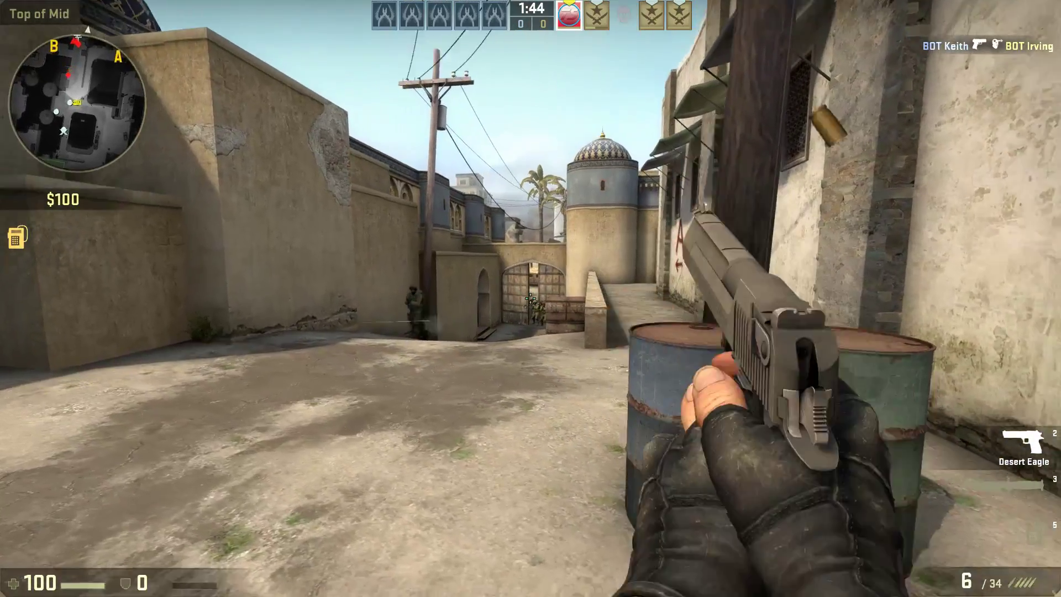
- Shoot the bots in mid with the Desert Eagle, reloading and taking cover
left_click(532, 299)
key("w")
left_click(531, 299)
left_click(531, 299)
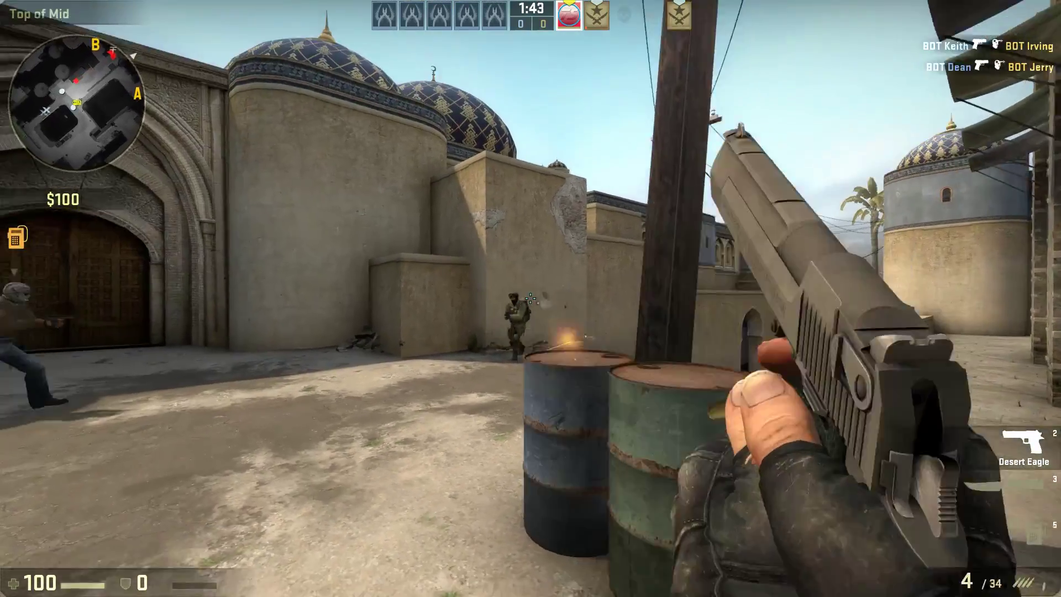
left_click(531, 299)
key("r")
key("d")
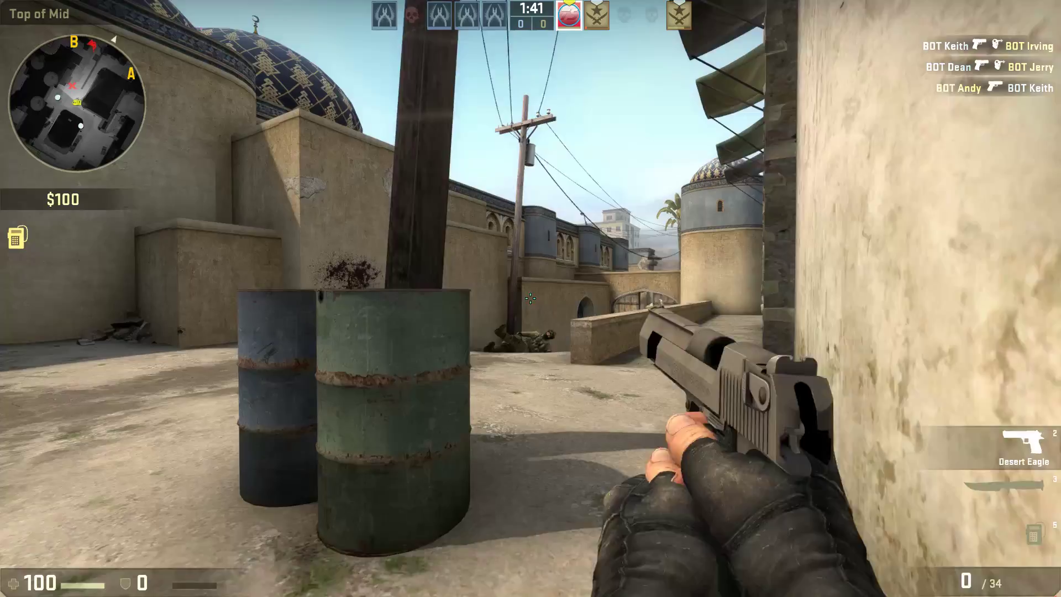
key("w")
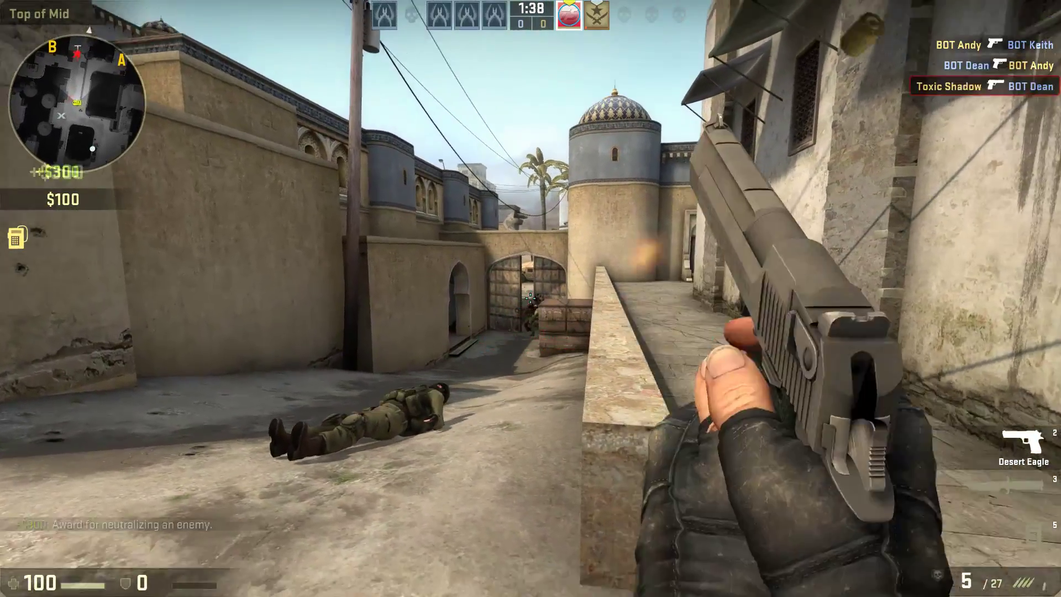
left_click(531, 299)
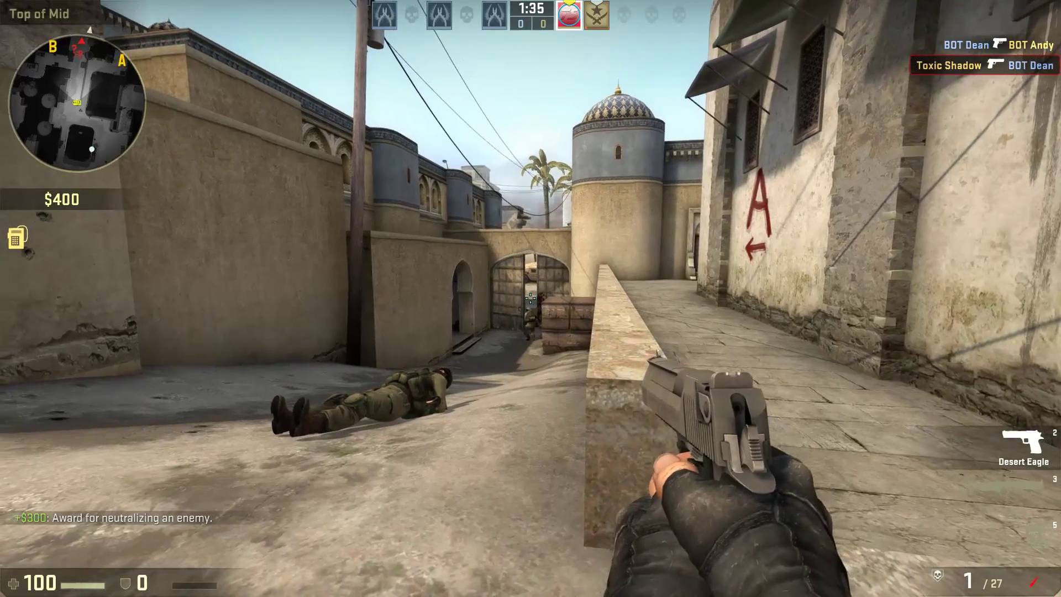
key("r")
- Push along Catwalk shooting enemies below, finishing off BOT Mark before dropping toward mid
key("w")
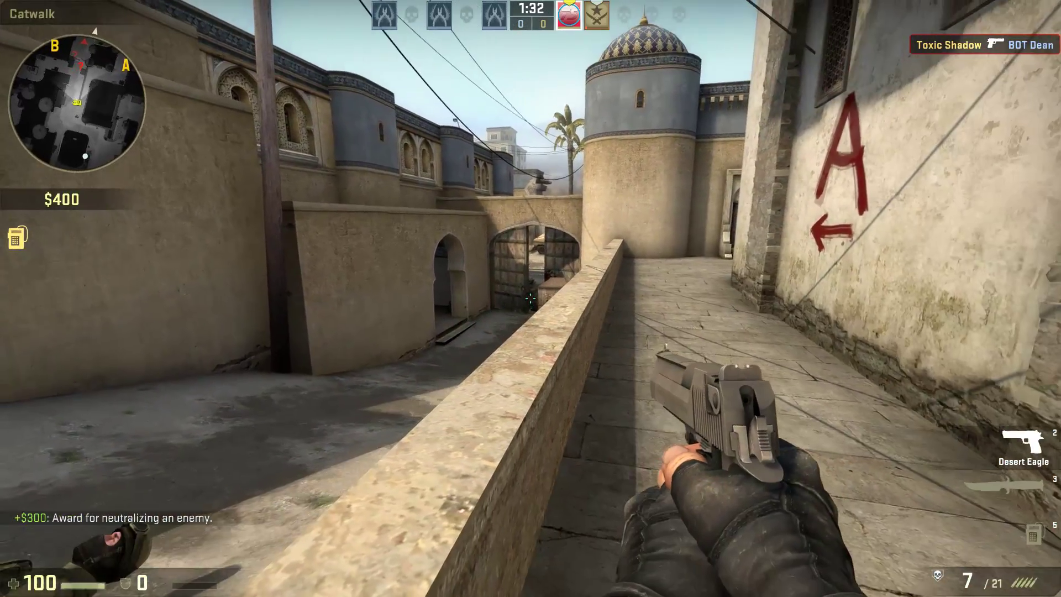
left_click(531, 299)
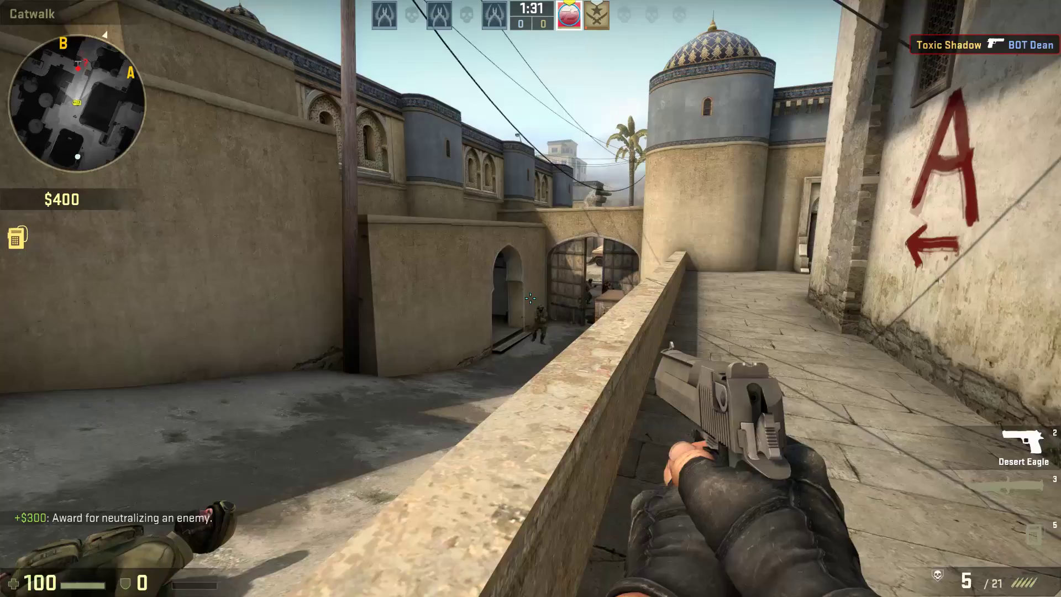
left_click(531, 299)
key("w")
left_click(530, 298)
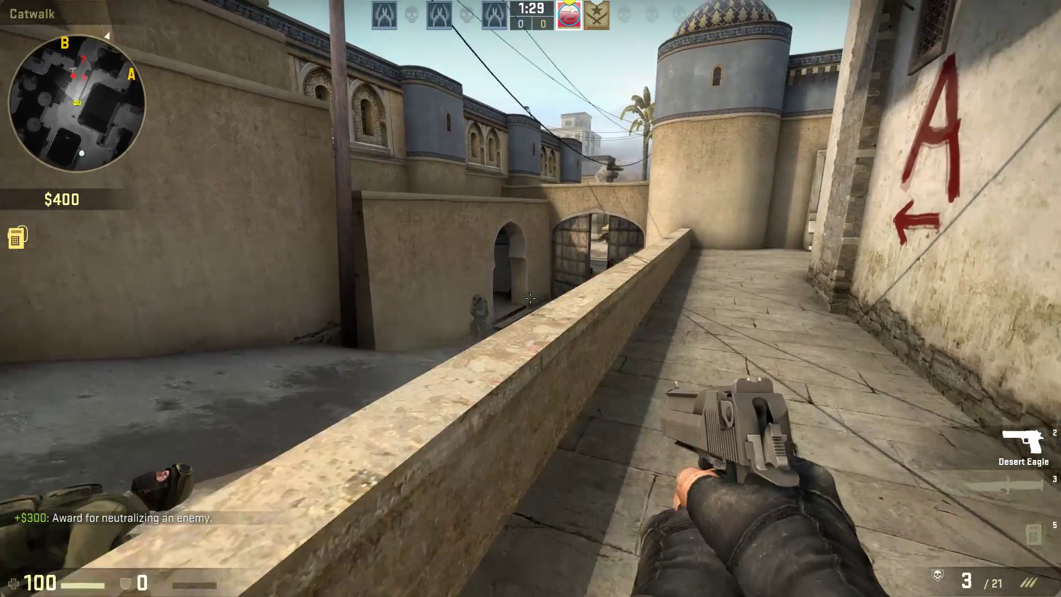
left_click(531, 299)
key("w")
key("r")
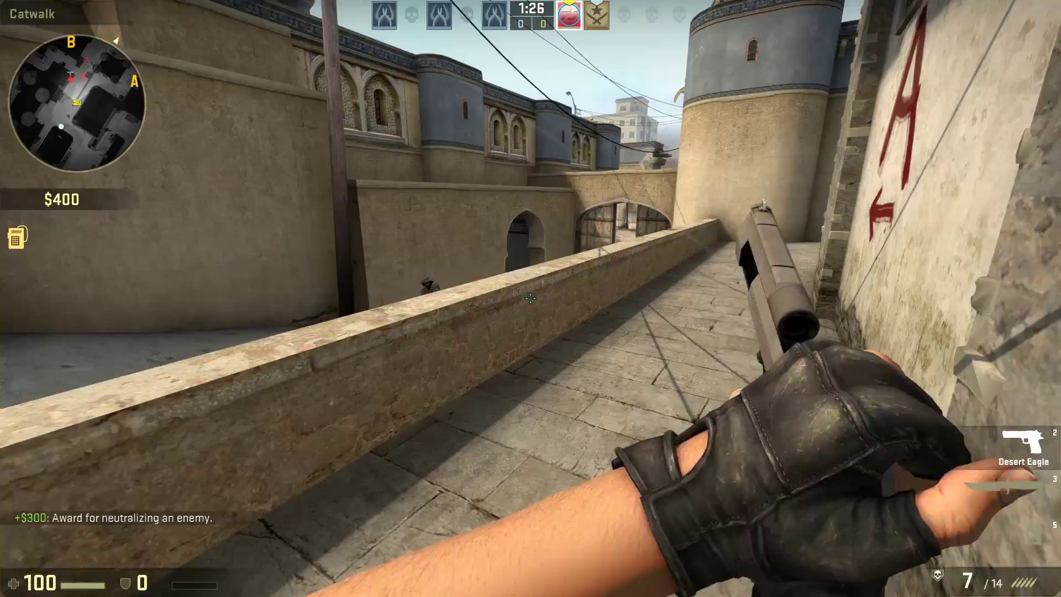
key("w")
left_click(530, 299)
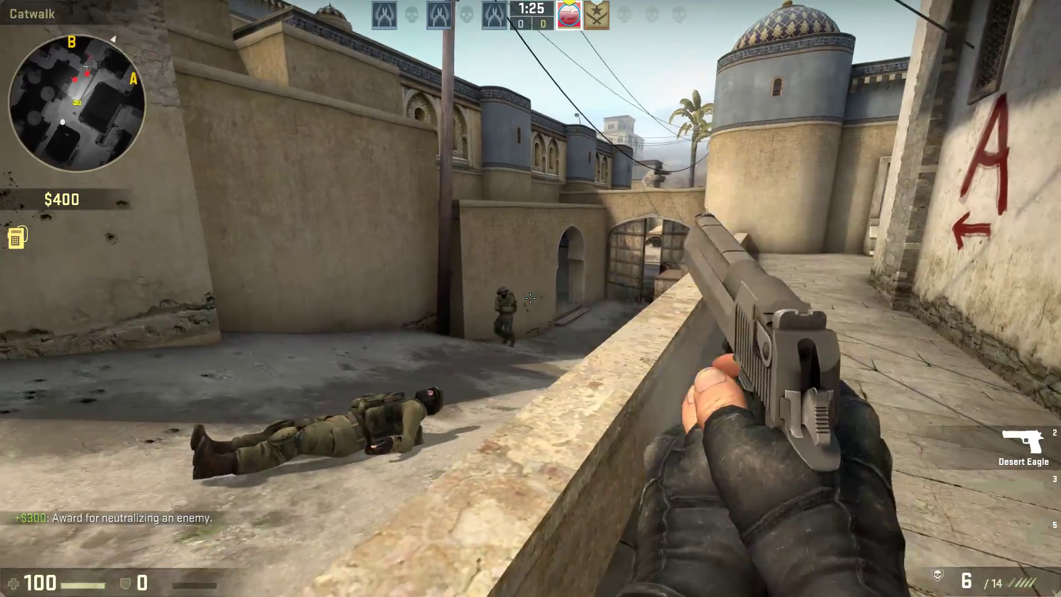
left_click(531, 298)
key("w")
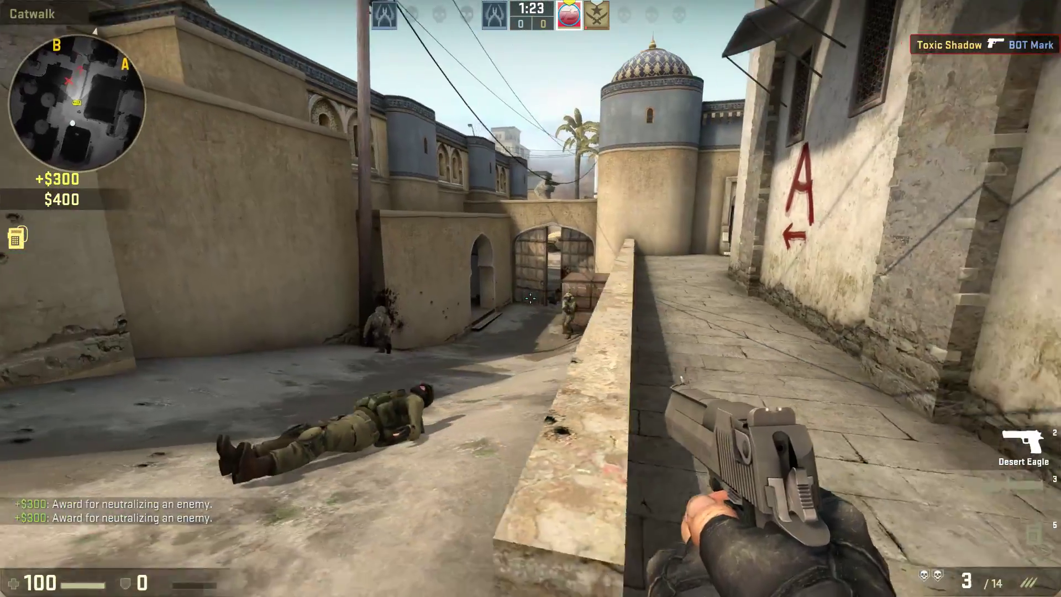
key("w")
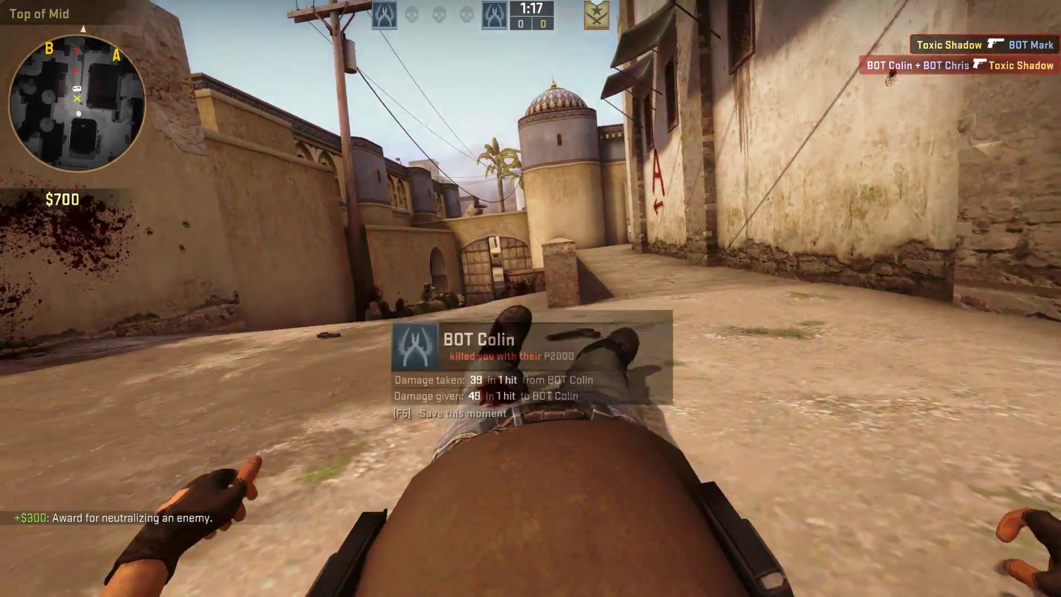
- Take over BOT Shawn and fire the Glock at enemies through the mid doors
key("e")
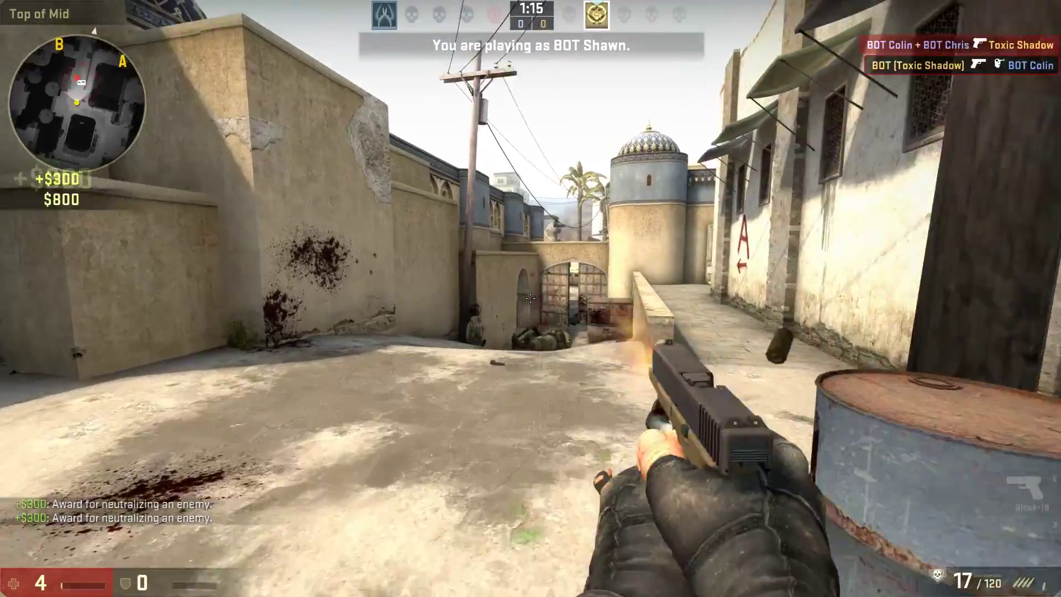
left_click(531, 299)
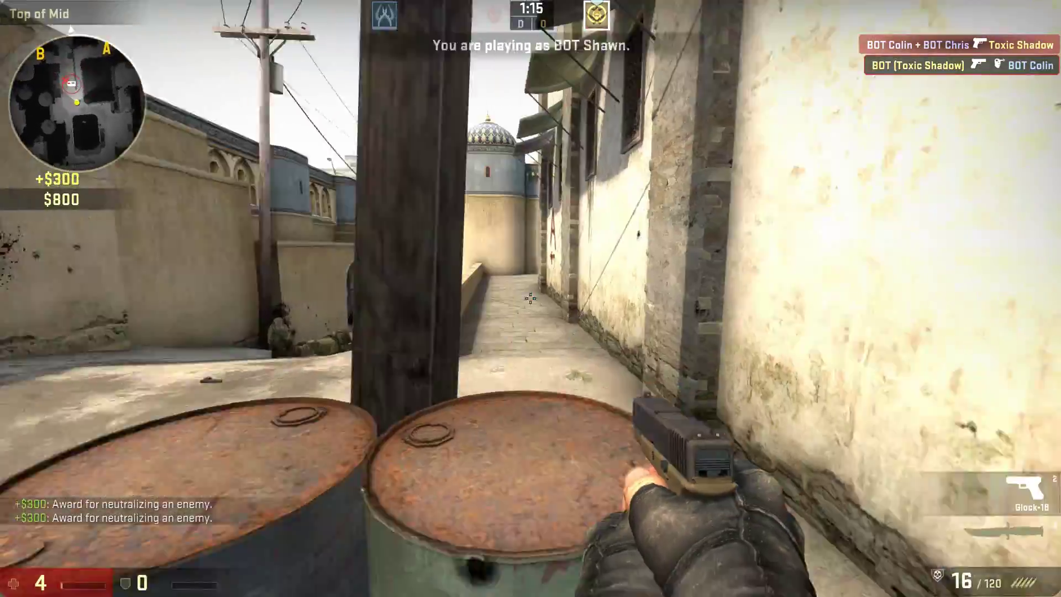
key("r")
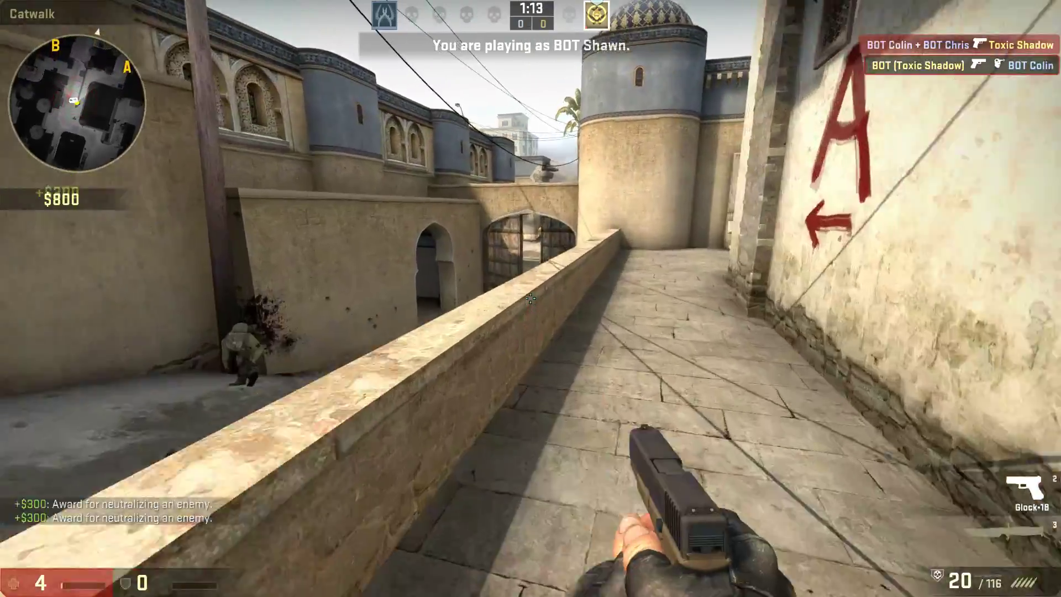
key("w")
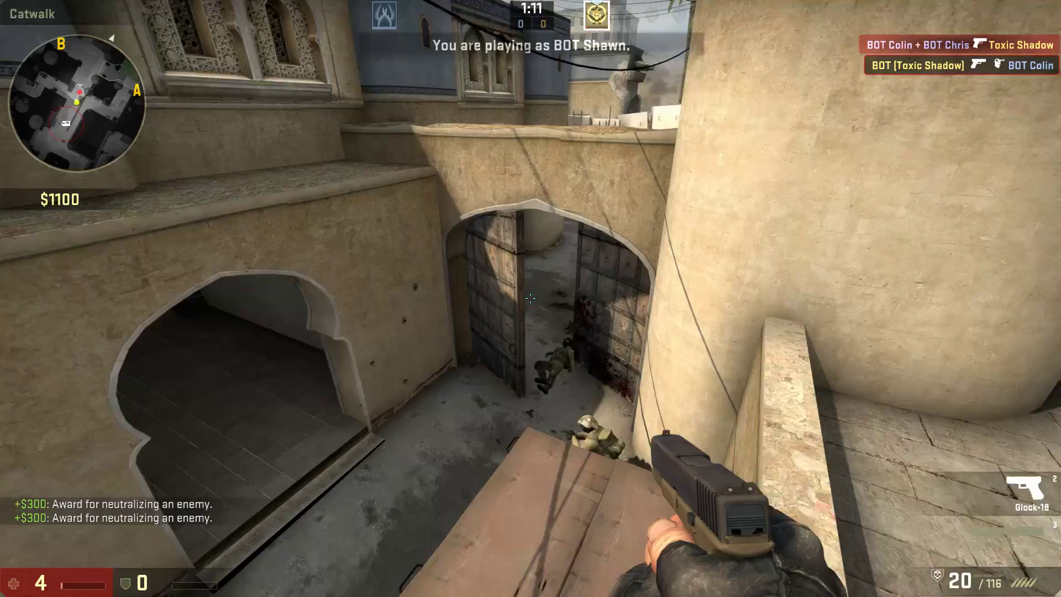
key("w")
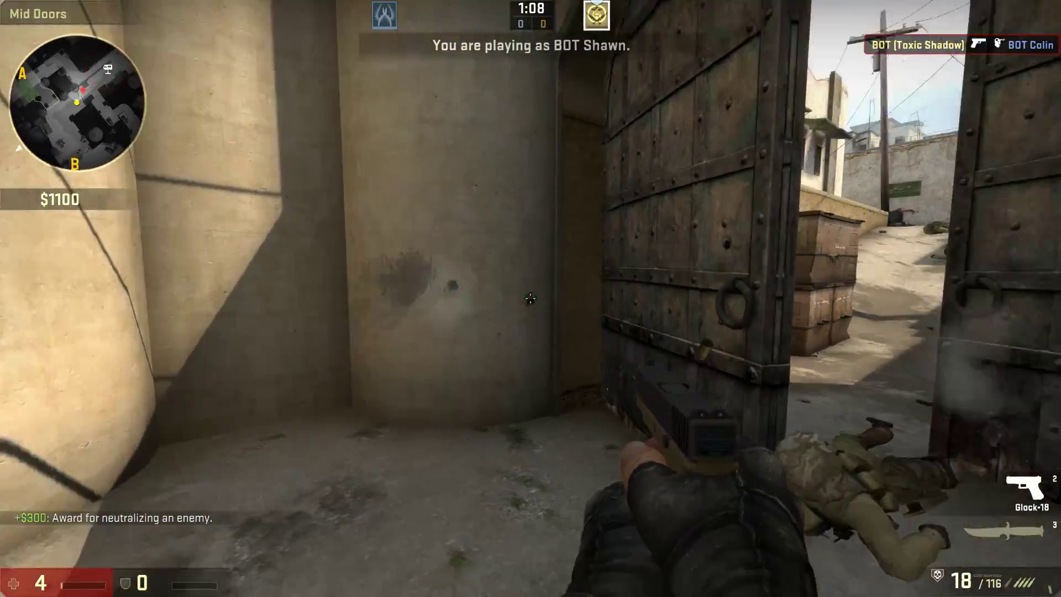
left_click(531, 298)
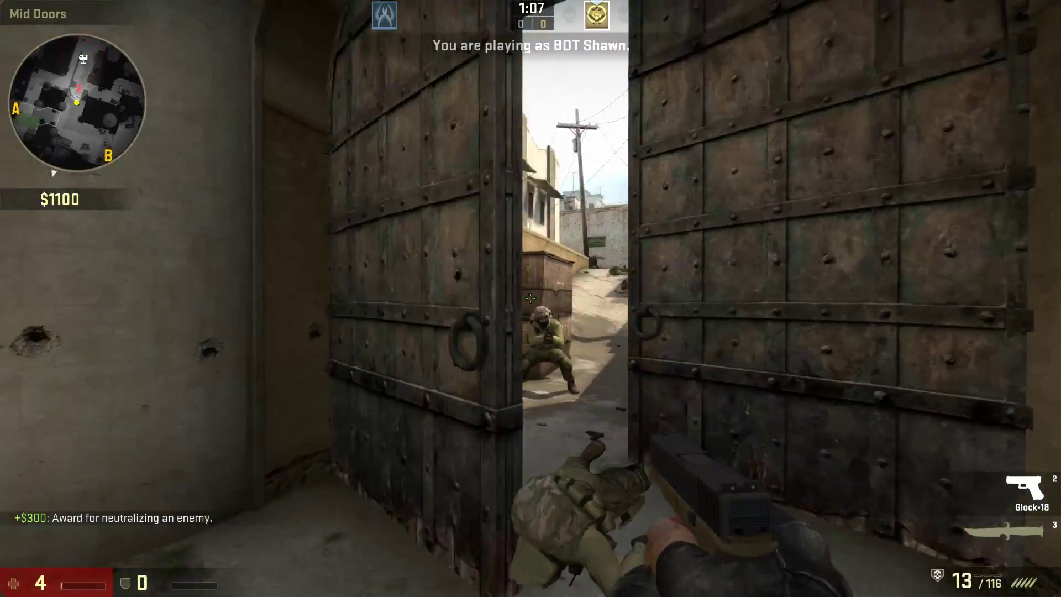
key("s")
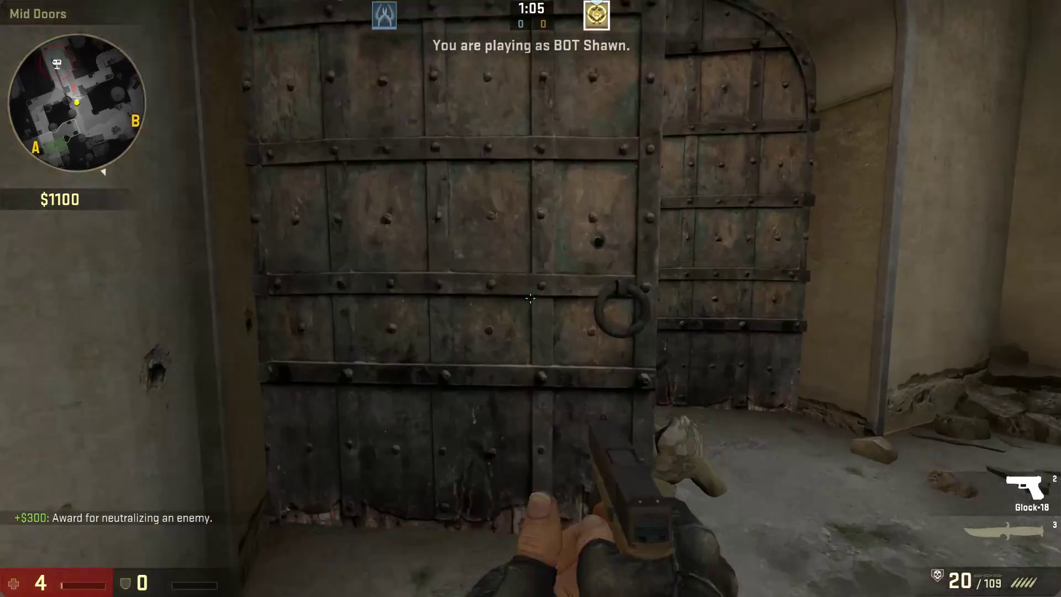
- Rush through the mid doors and kill the remaining CTs for a Terrorists Win
key("w")
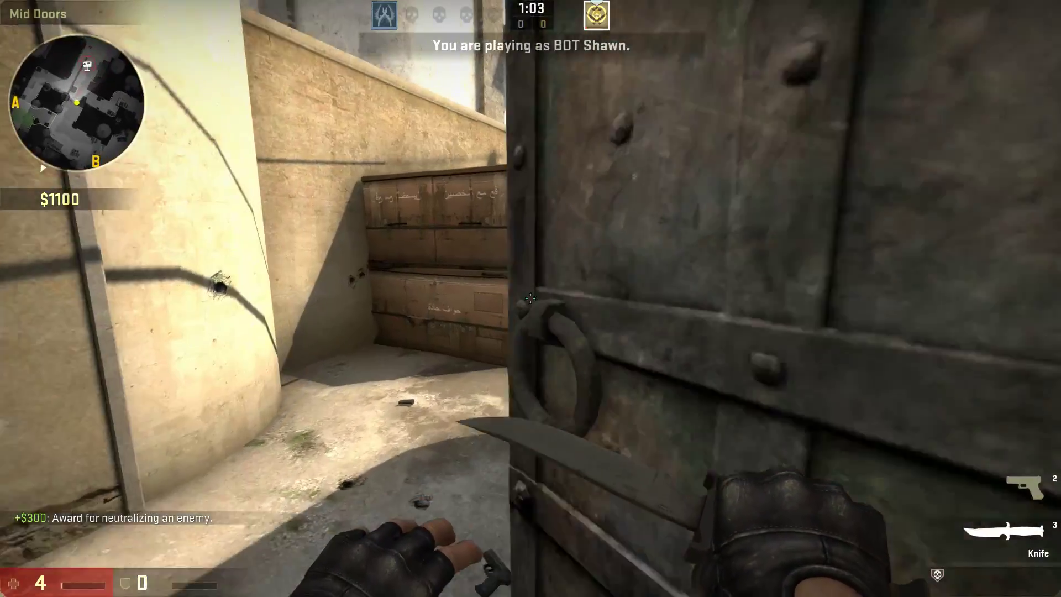
key("2")
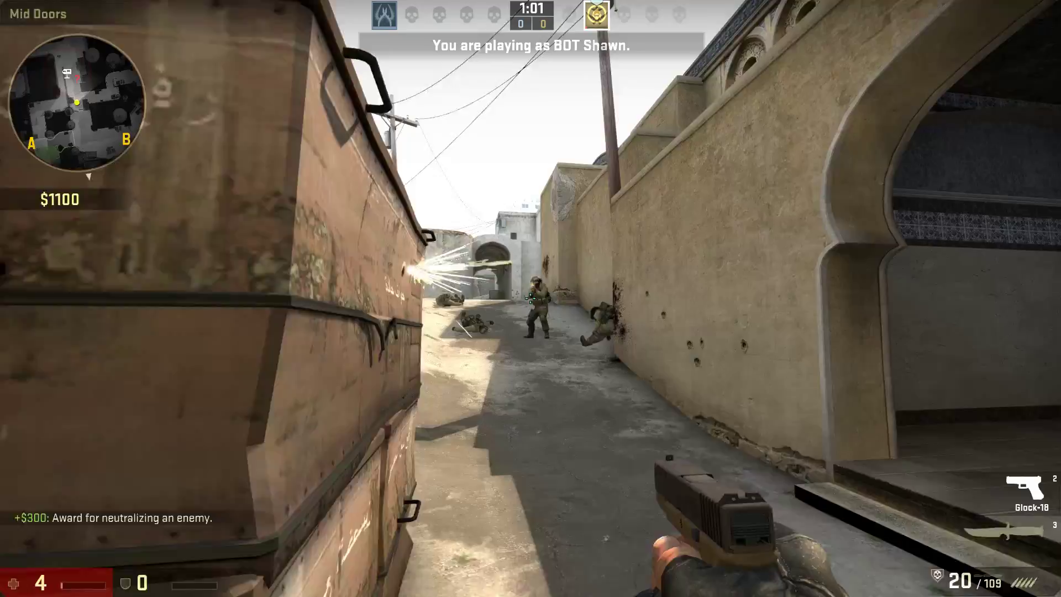
left_click(531, 298)
left_click(531, 299)
key("r")
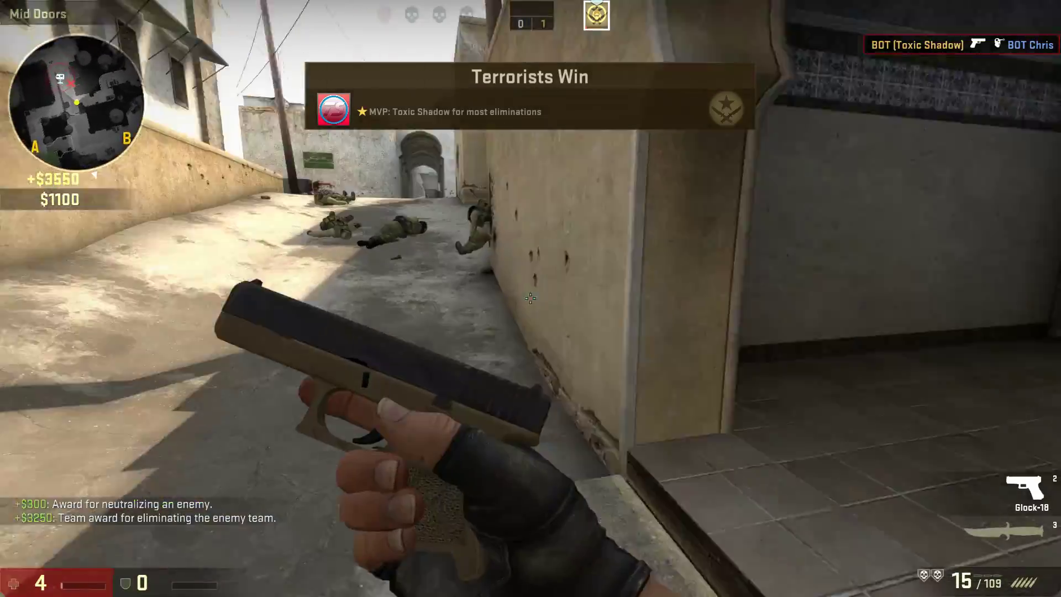
key("w")
key("3")
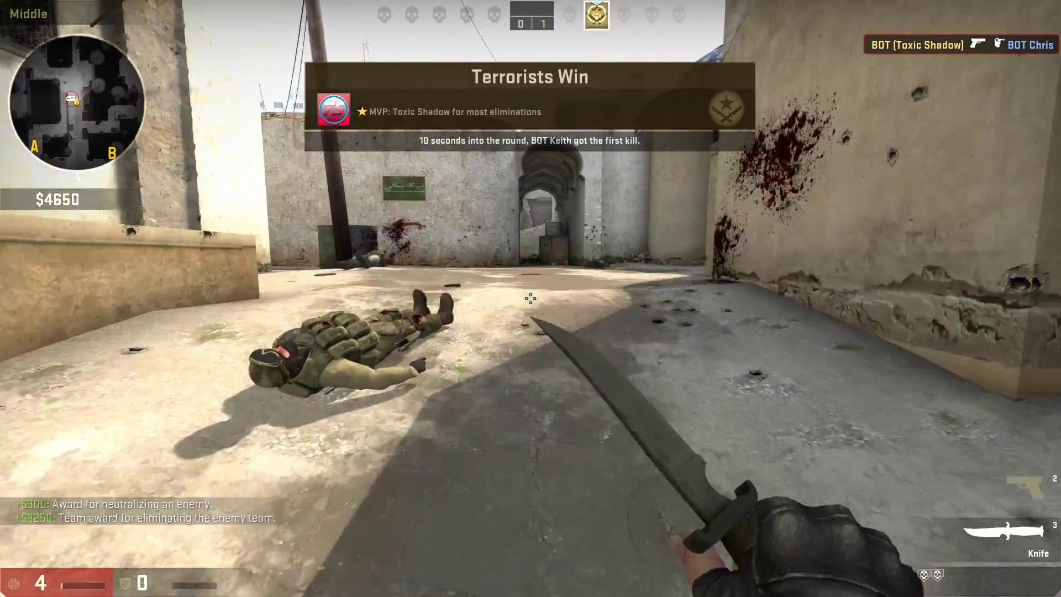
key("w")
key("w")
left_click(530, 299)
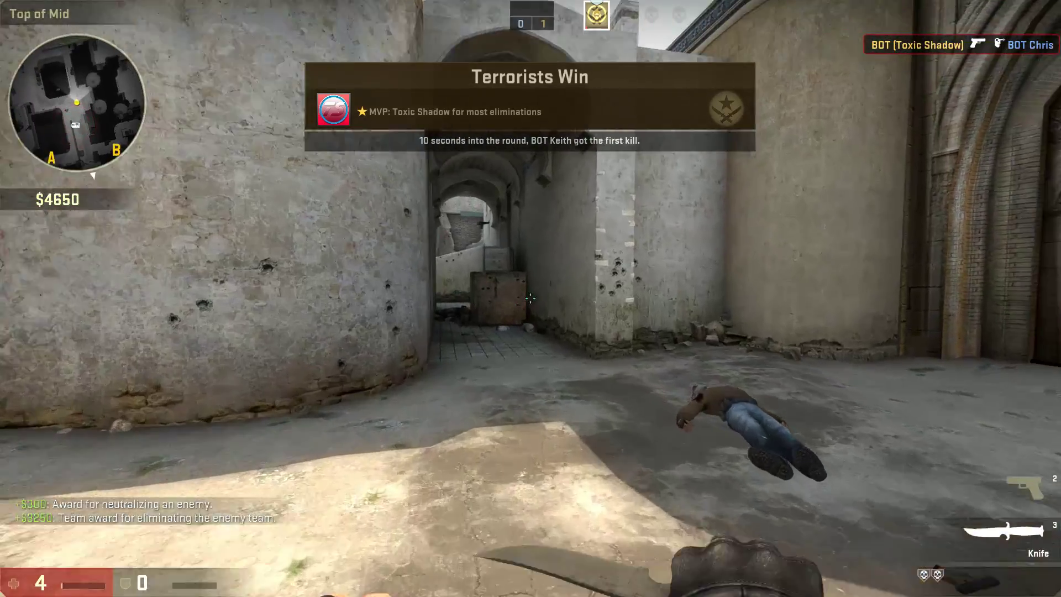